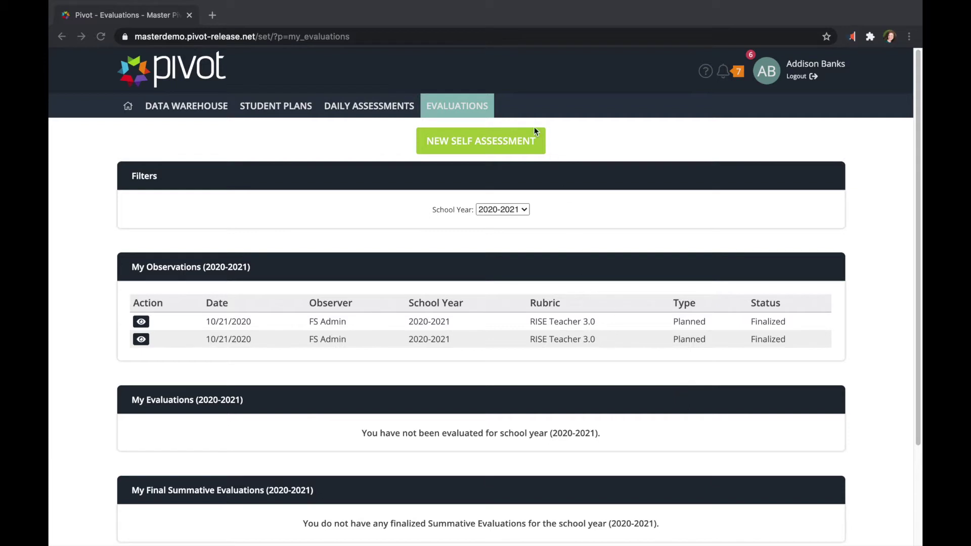
Go to the Growth Plan page of Evaluations and start a new growth plan.
left_click(449, 104)
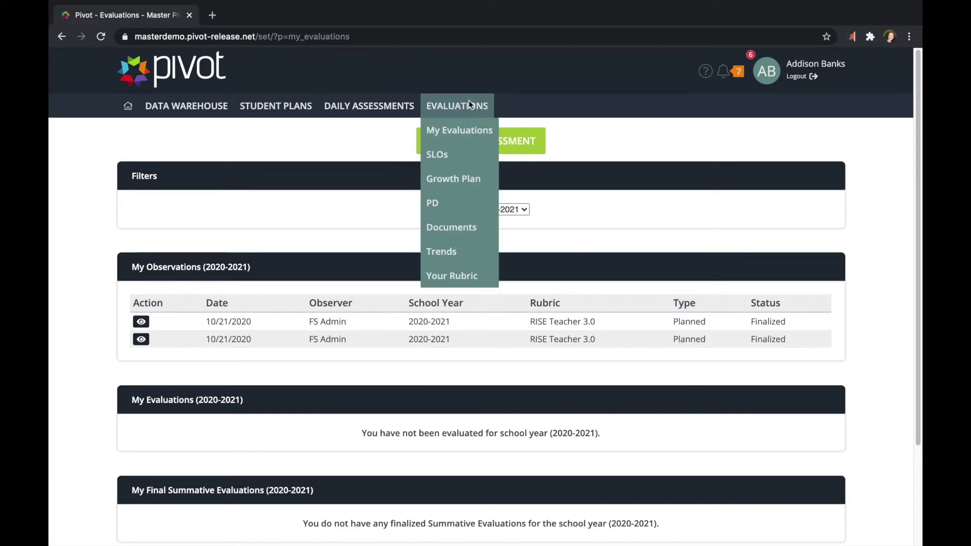
left_click(480, 181)
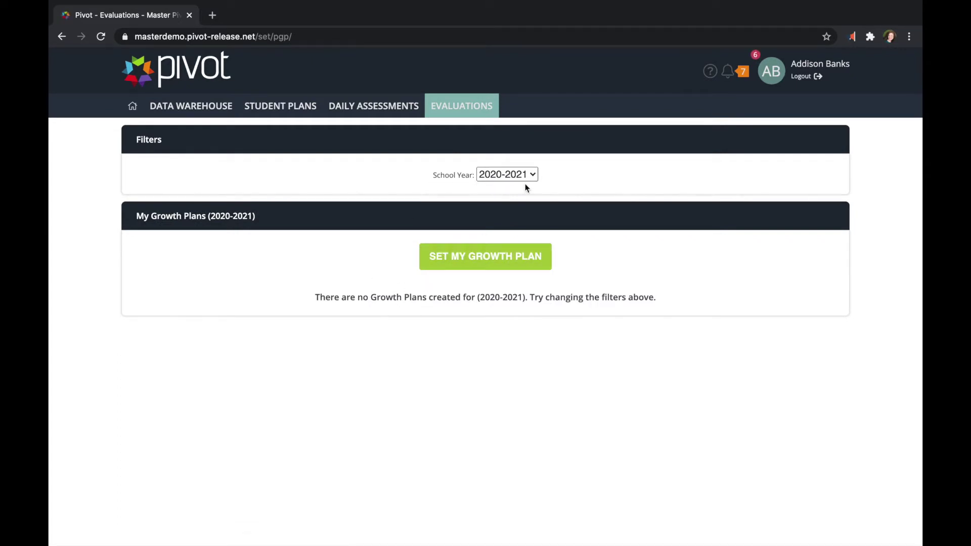
left_click(486, 262)
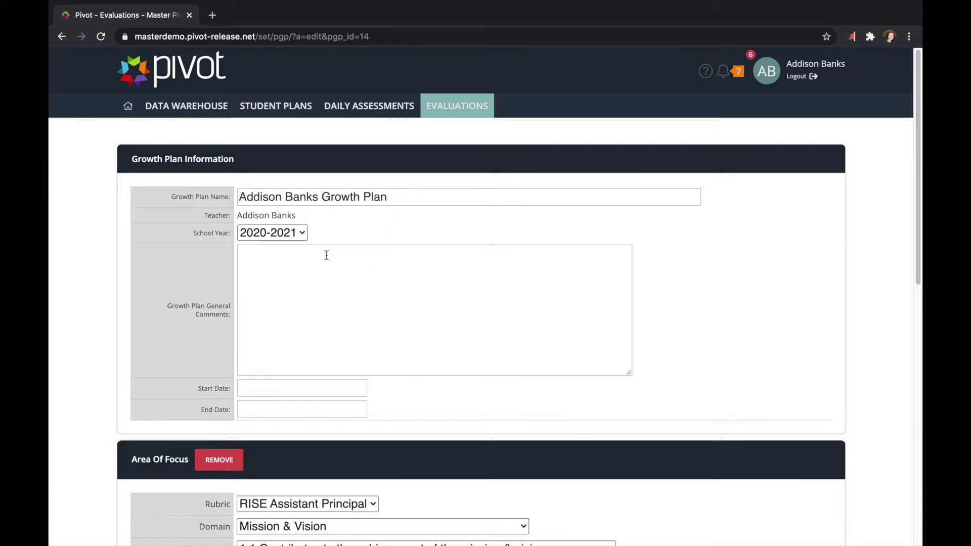
Enter "comments..." as the growth plan's general comments.
left_click(264, 253)
type("commenit")
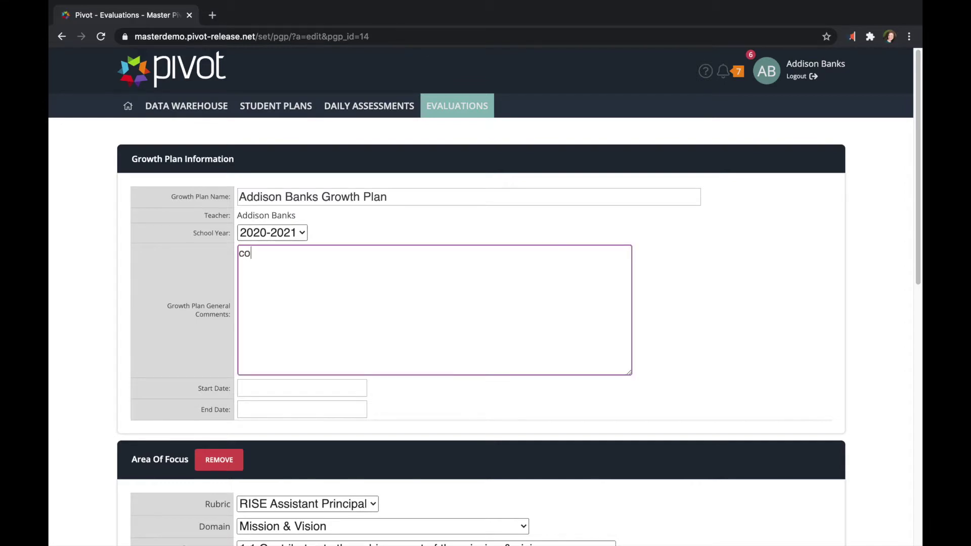
key("BackSpace")
key("BackSpace")
type("ts...")
Set the growth plan's start date to 11/03/2020 and its end date to 06/01/2021.
left_click(283, 387)
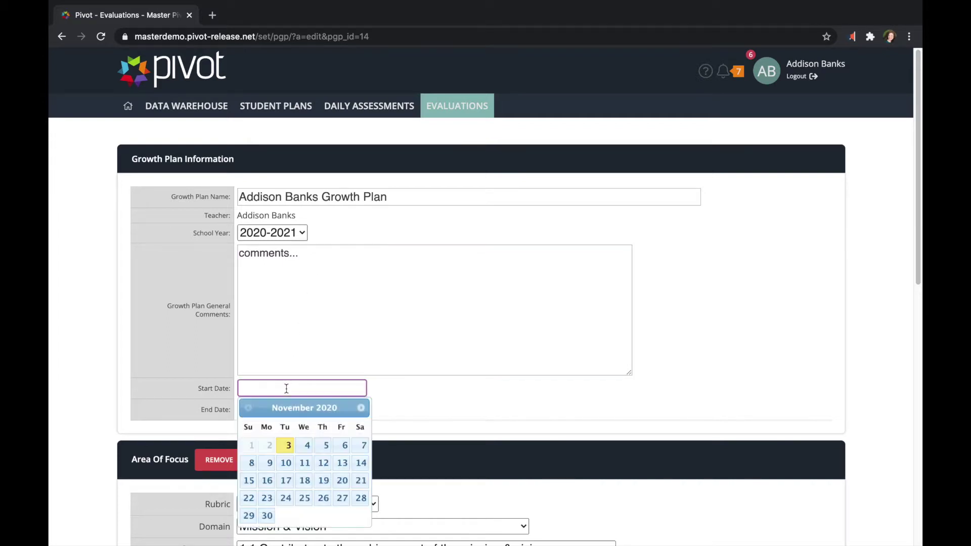
left_click(289, 446)
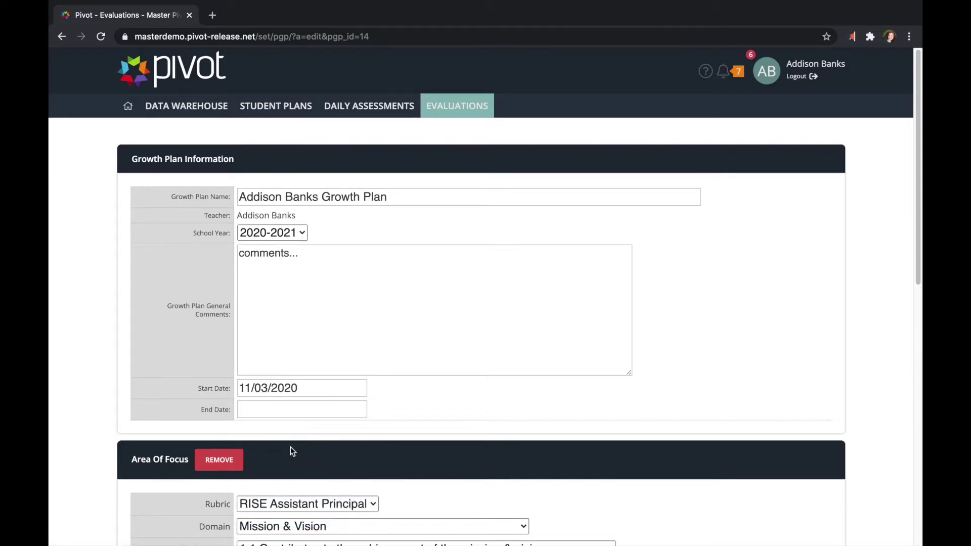
left_click(324, 407)
left_click(361, 279)
left_click(361, 280)
left_click(361, 279)
left_click(361, 280)
left_click(361, 280)
left_click(361, 280)
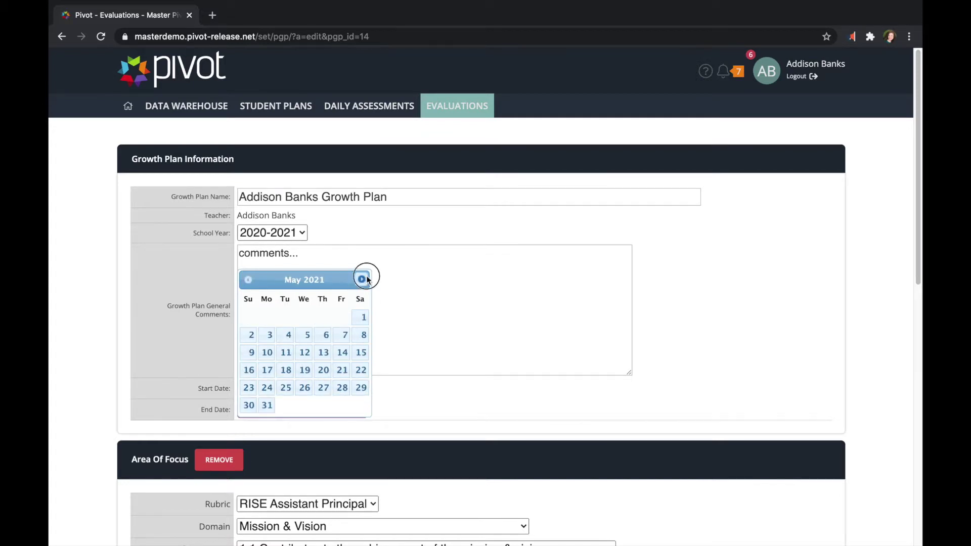
left_click(363, 280)
left_click(284, 317)
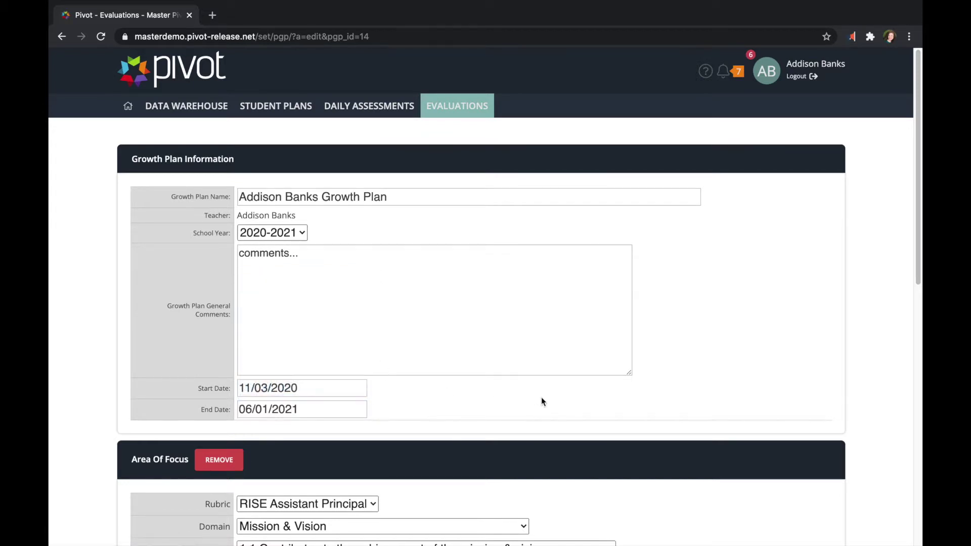
Set the area of focus to rubric RISE Teacher 3.0, domain Teacher Leadership and competency 3.3 Seek Professional Skills and Knowledge.
scroll(541, 396, "down", 10)
scroll(483, 345, "up", 2)
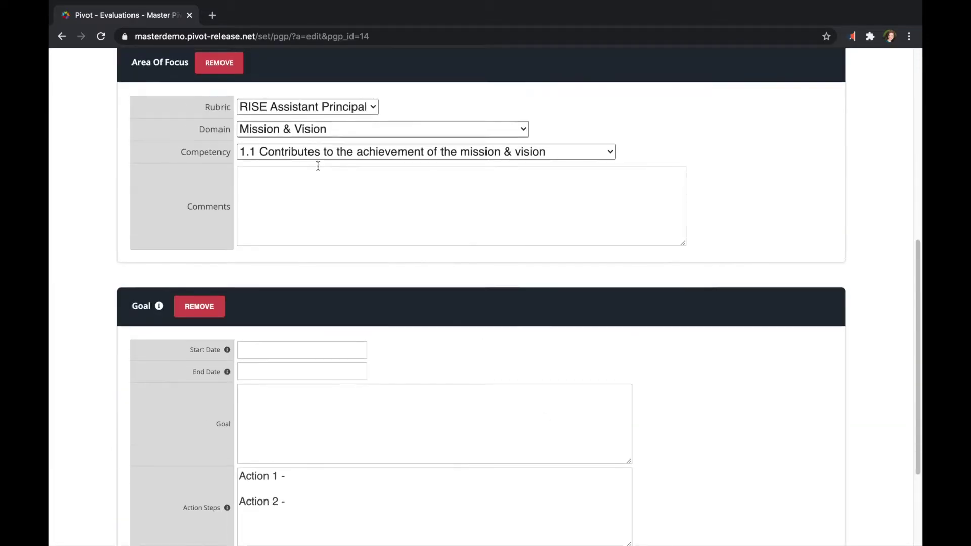
scroll(137, 88, "up", 1)
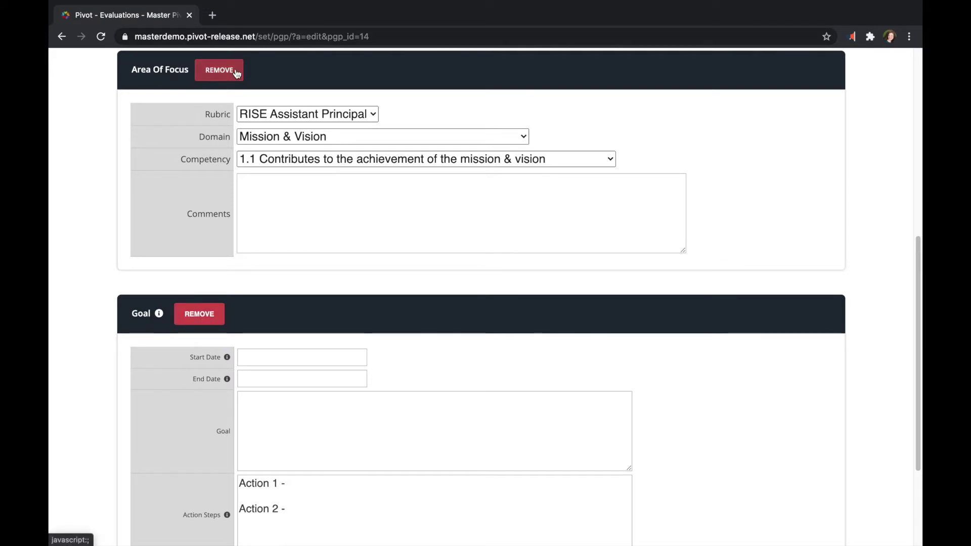
left_click(345, 115)
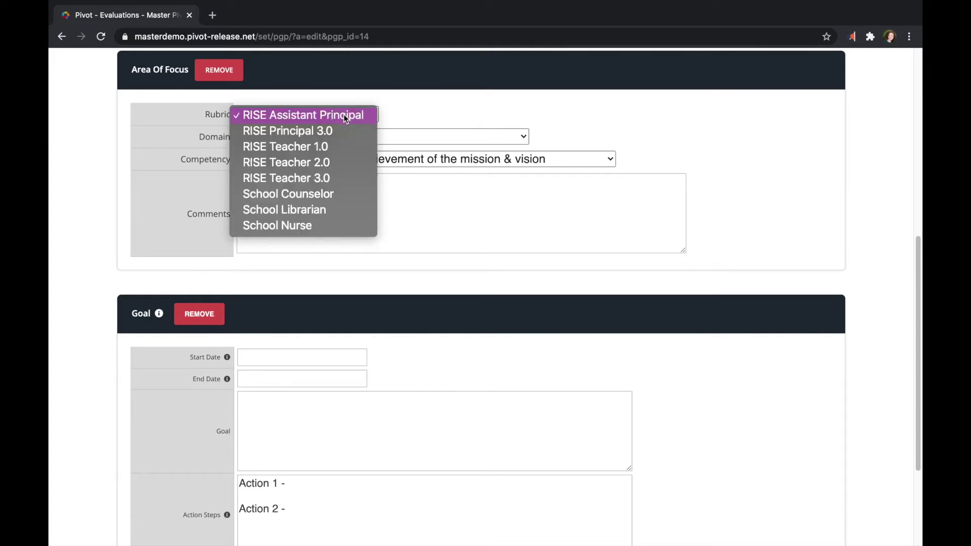
left_click(339, 177)
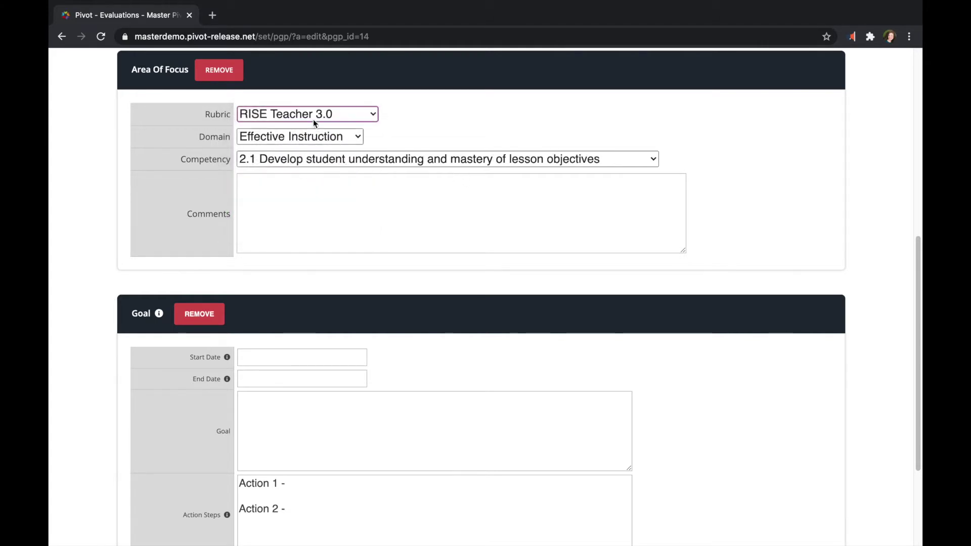
left_click(317, 137)
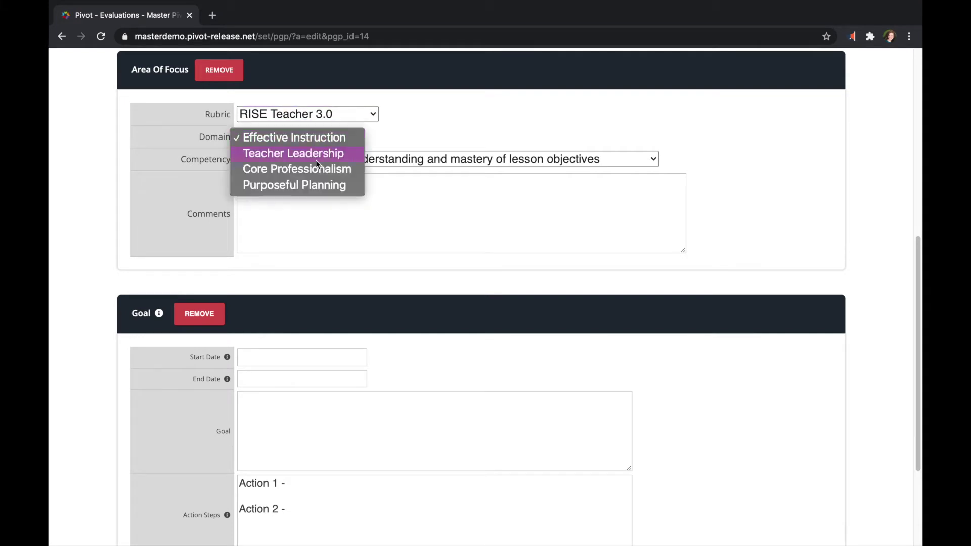
left_click(303, 153)
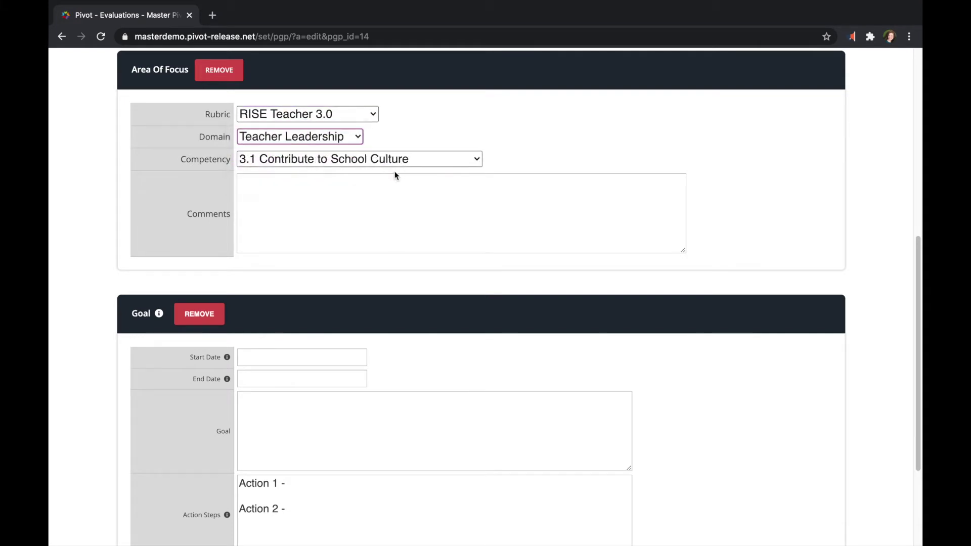
left_click(394, 159)
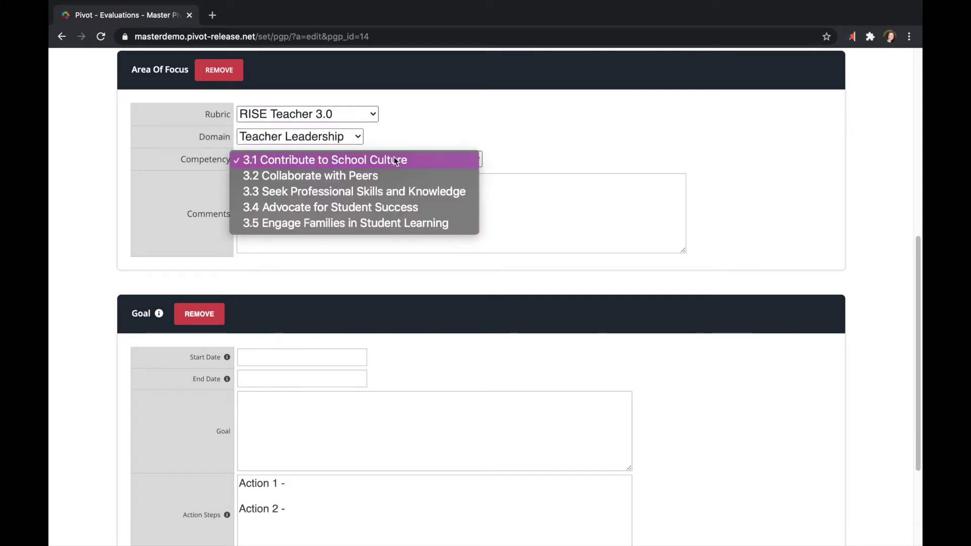
left_click(402, 195)
Enter "area of focus comments..." as the comments of the area of focus.
left_click(419, 199)
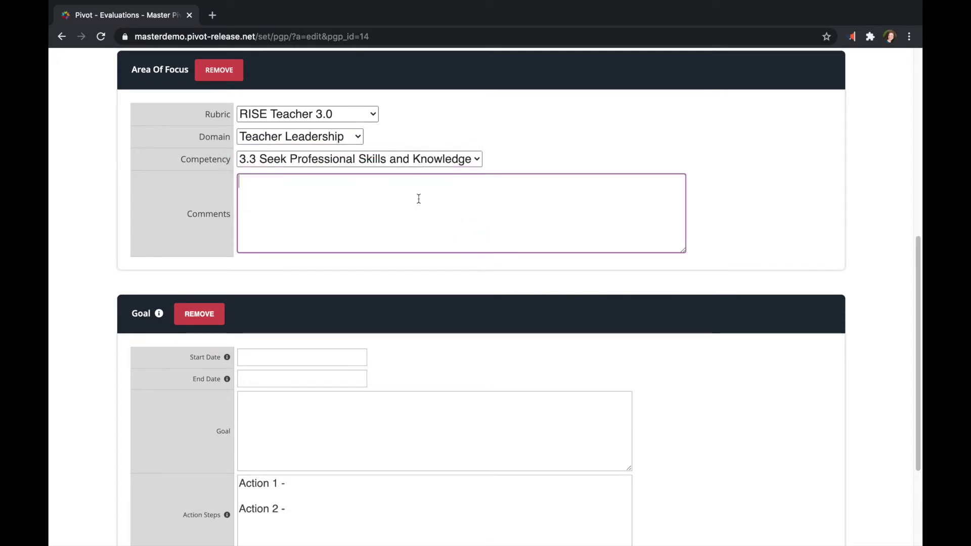
type("area of f")
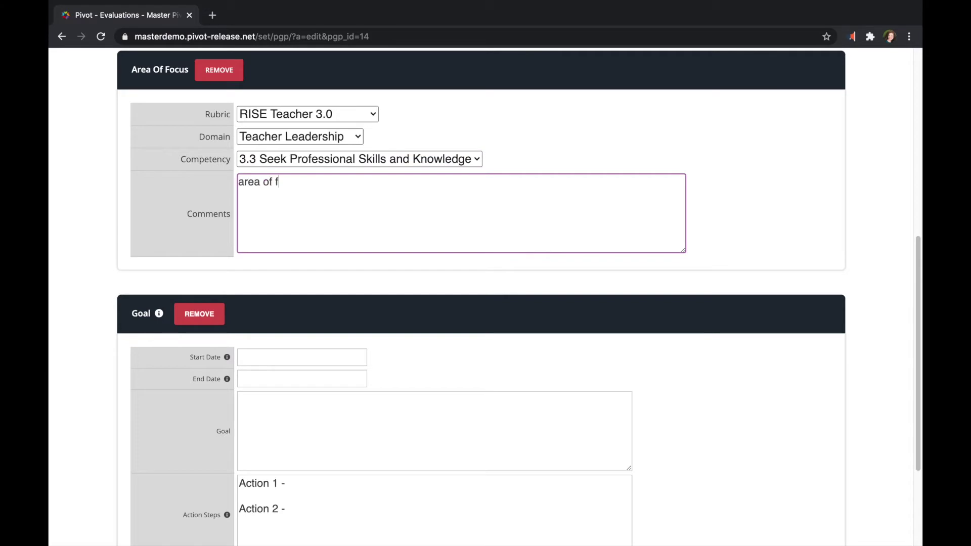
type("ocus comments...")
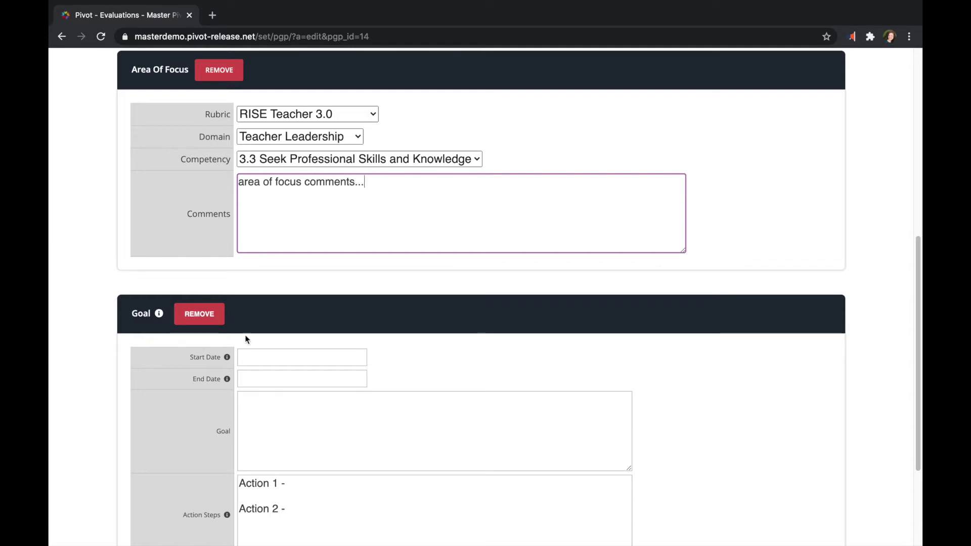
Set the goal's start date to 11/03/2020 and its end date to 11/27/2020.
scroll(486, 336, "down", 3)
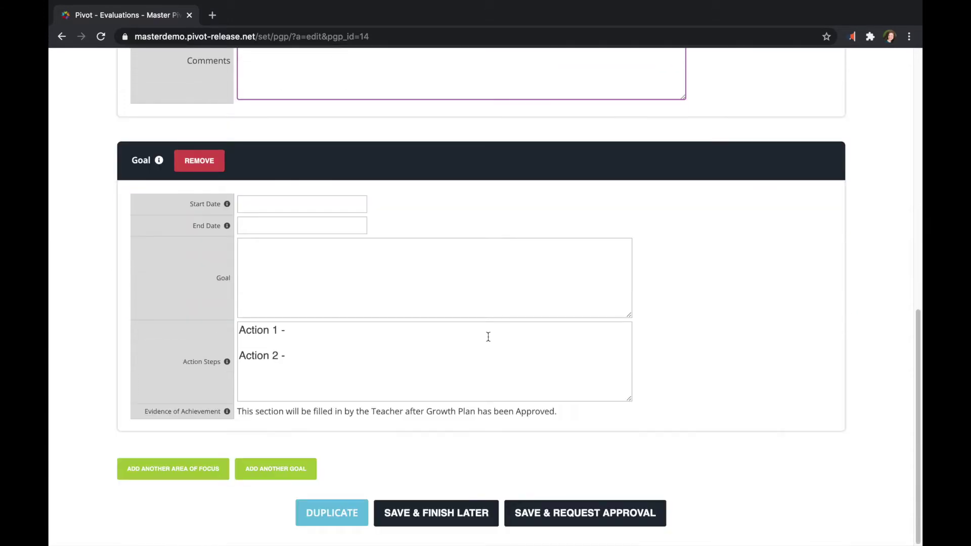
left_click(286, 205)
left_click(288, 262)
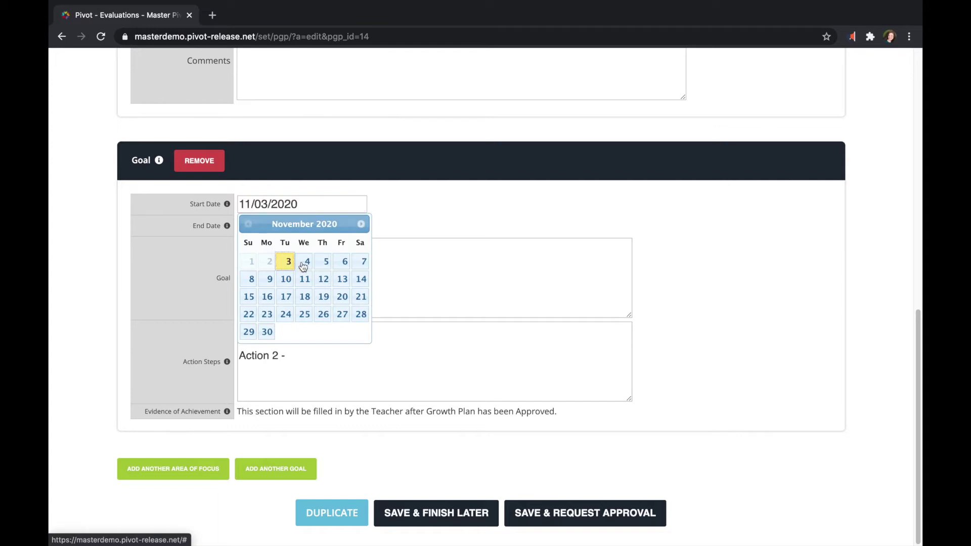
left_click(308, 226)
left_click(342, 335)
Enter "goal...." as the goal text and add "to do..." to both Action 1 and Action 2 of the action steps.
left_click(286, 249)
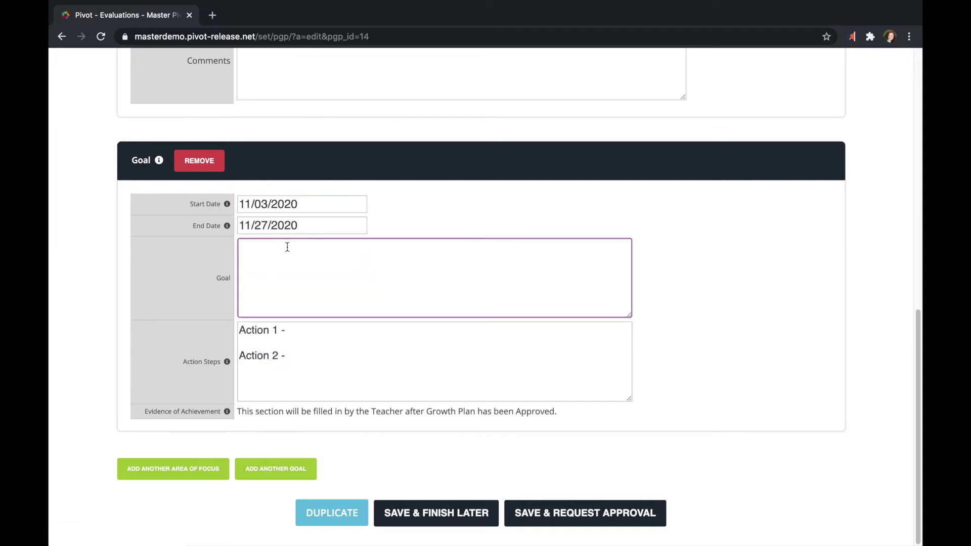
type("goal....")
left_click(302, 332)
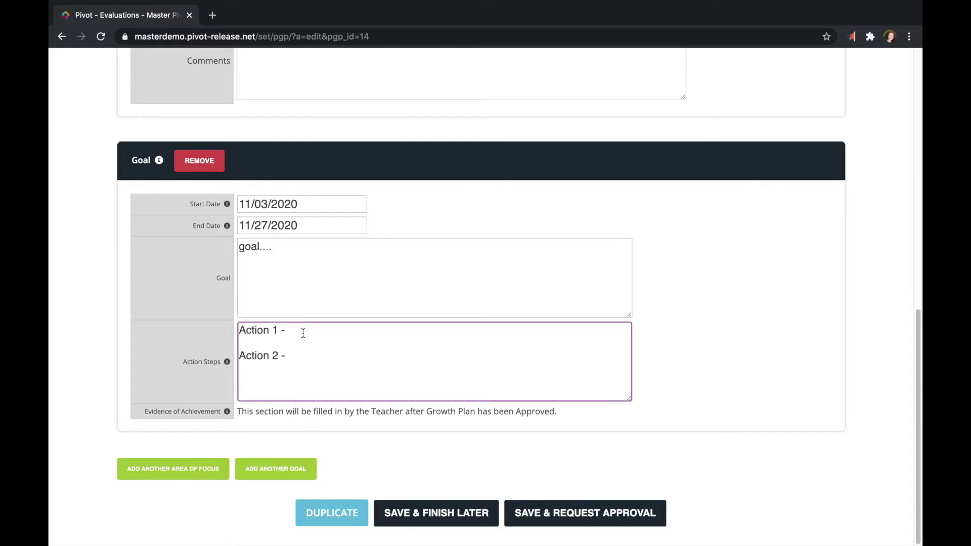
type("to do...")
left_click(310, 355)
type("to do...")
left_click_drag(145, 412, 207, 412)
left_click(281, 422)
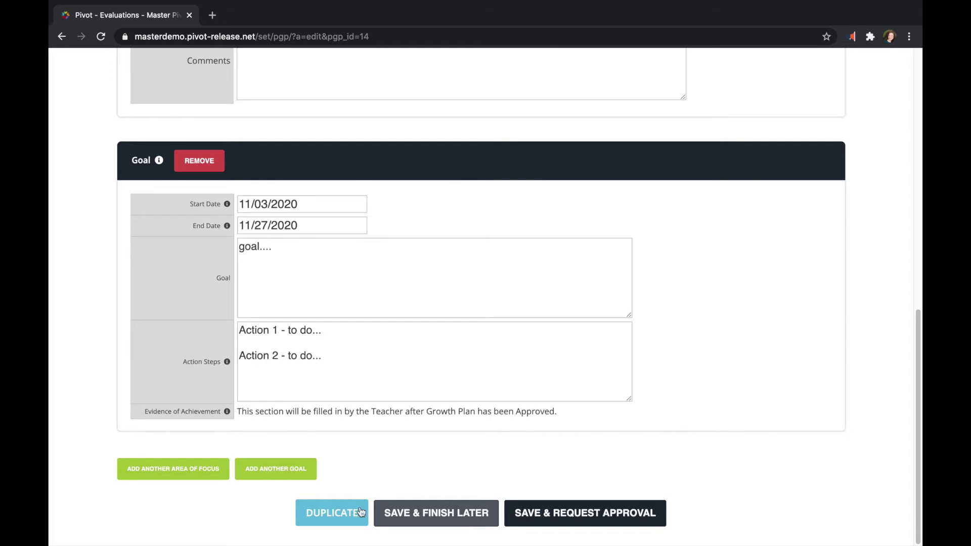
Save the growth plan with a confirmed approval request and check its status in the plan list.
left_click(566, 521)
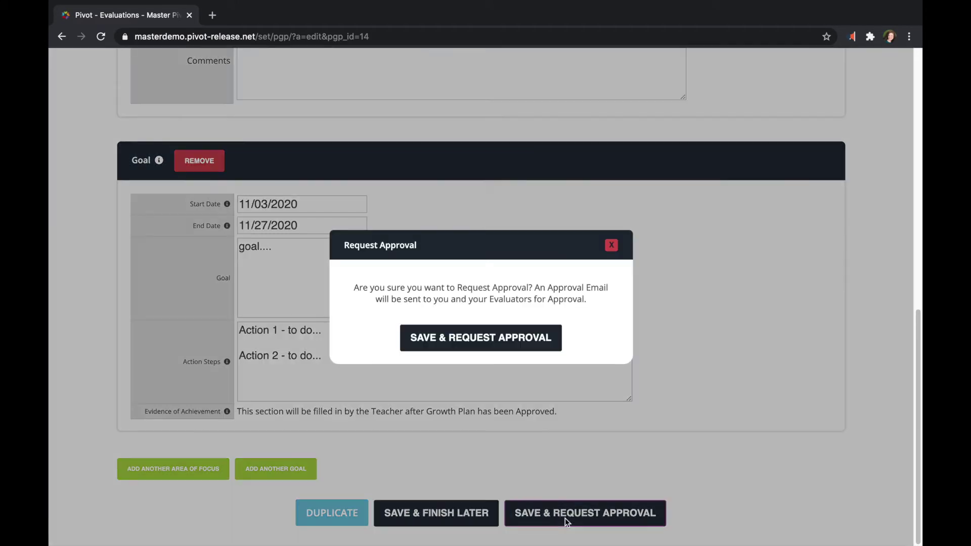
left_click(529, 347)
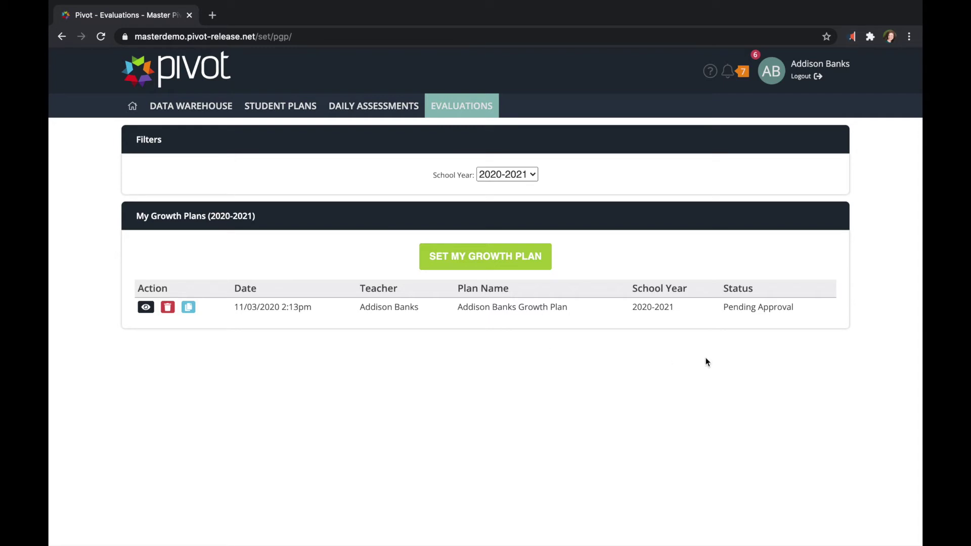
left_click_drag(724, 310, 835, 313)
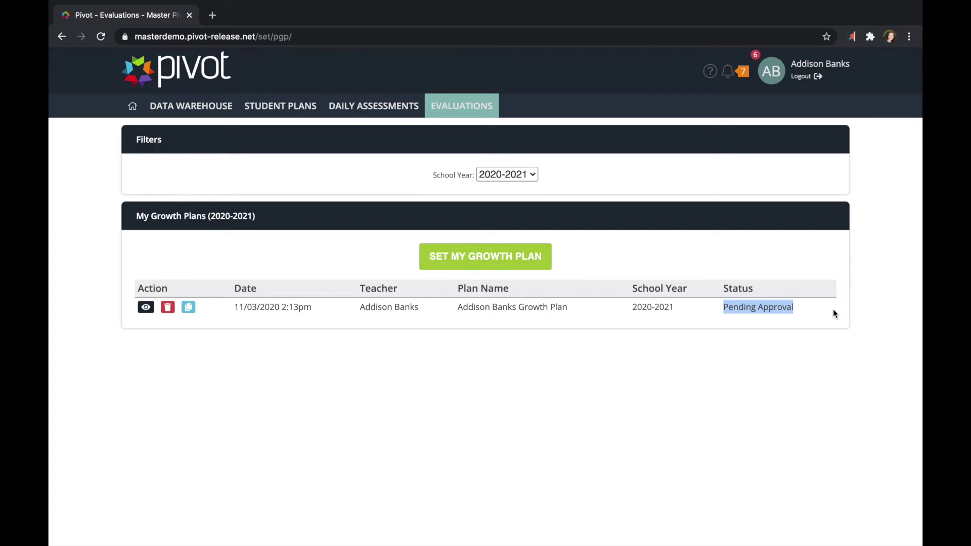
left_click(810, 316)
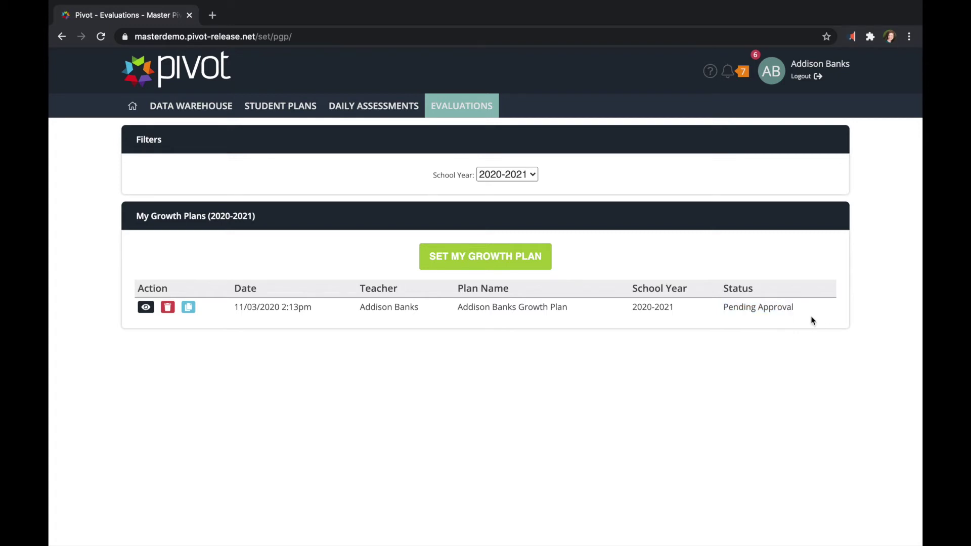
Filter the growth plans to school year 2019-2020 and open the listed plan for viewing.
left_click(512, 174)
left_click(513, 162)
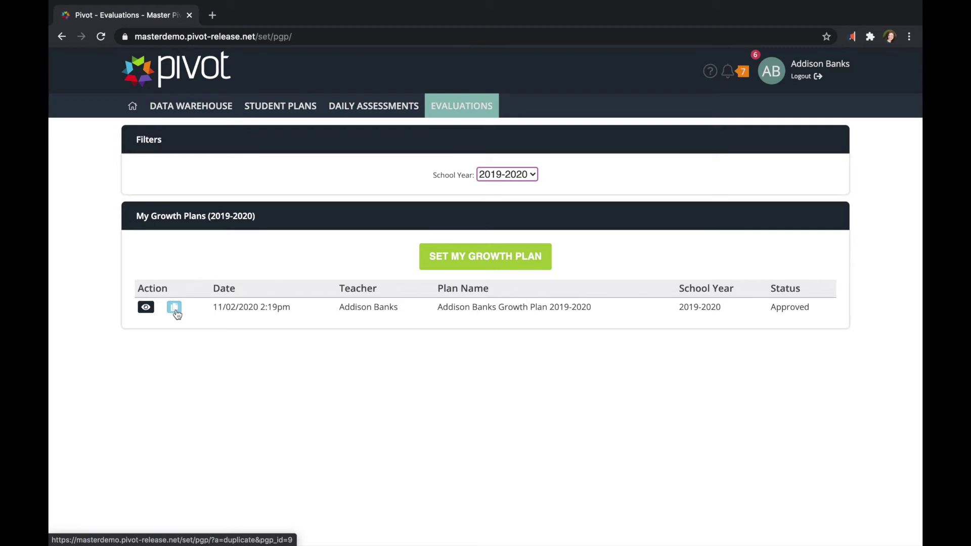
left_click(147, 310)
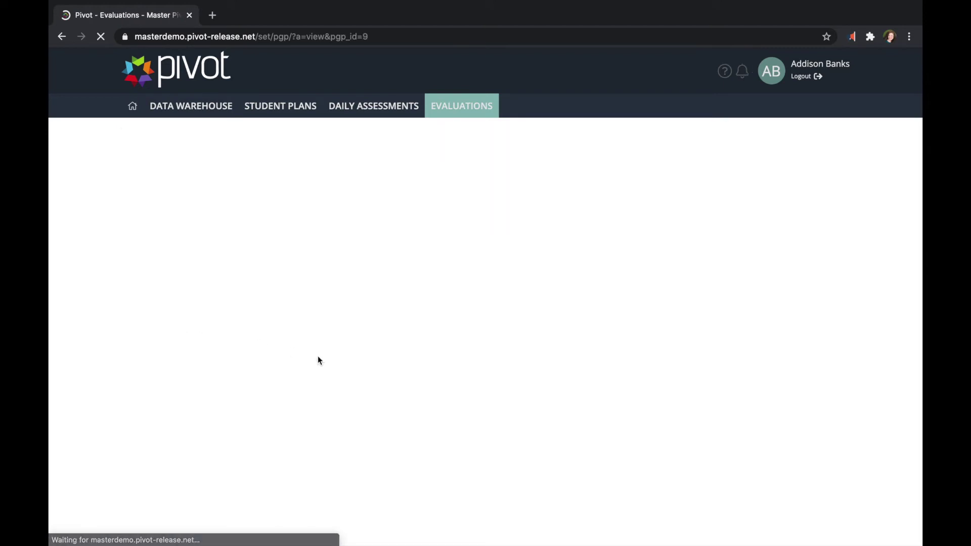
Duplicate the 2019-2020 growth plan from the end of its view page.
scroll(574, 398, "down", 5)
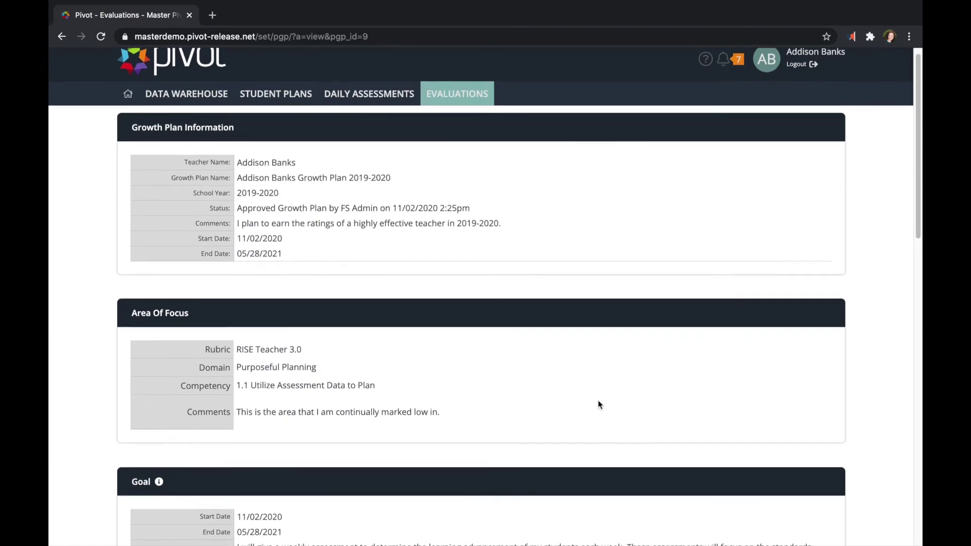
scroll(599, 403, "down", 10)
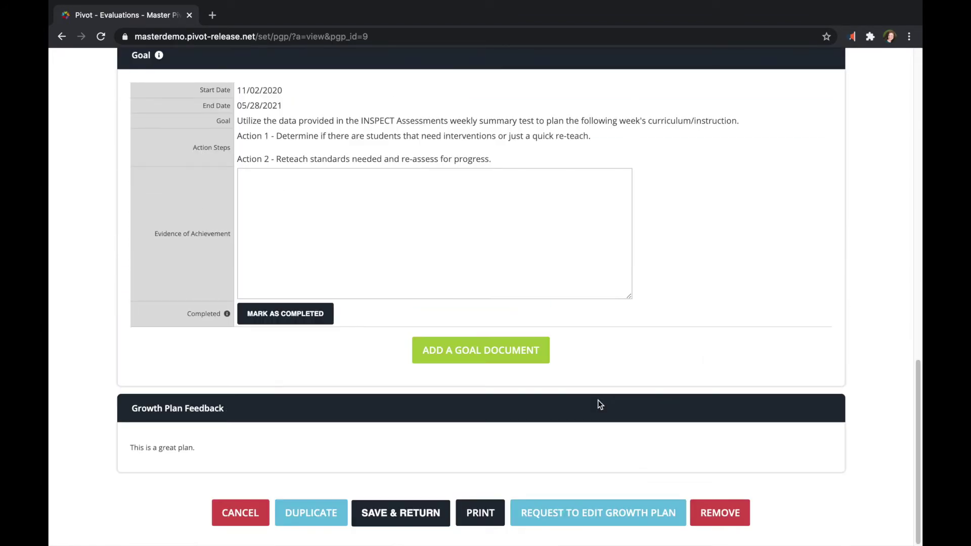
left_click(321, 521)
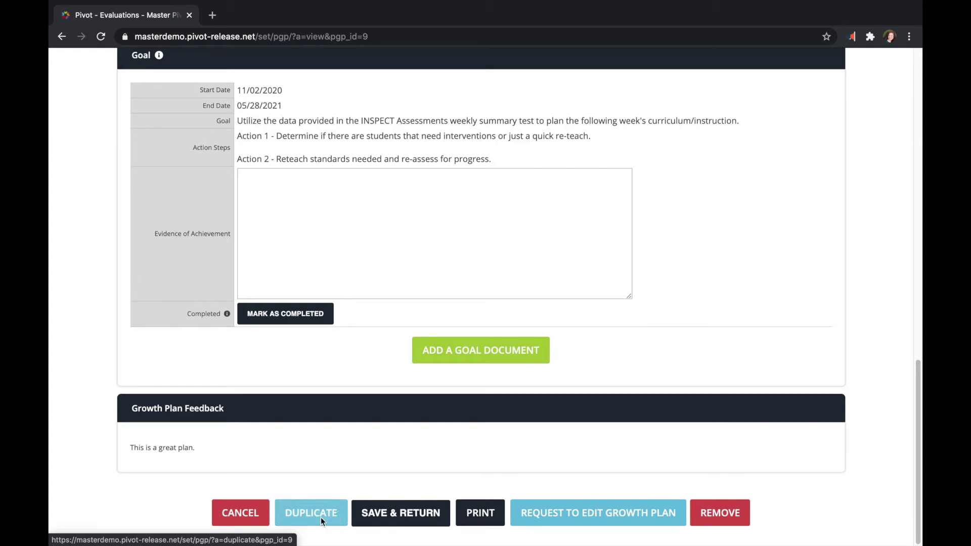
left_click(586, 105)
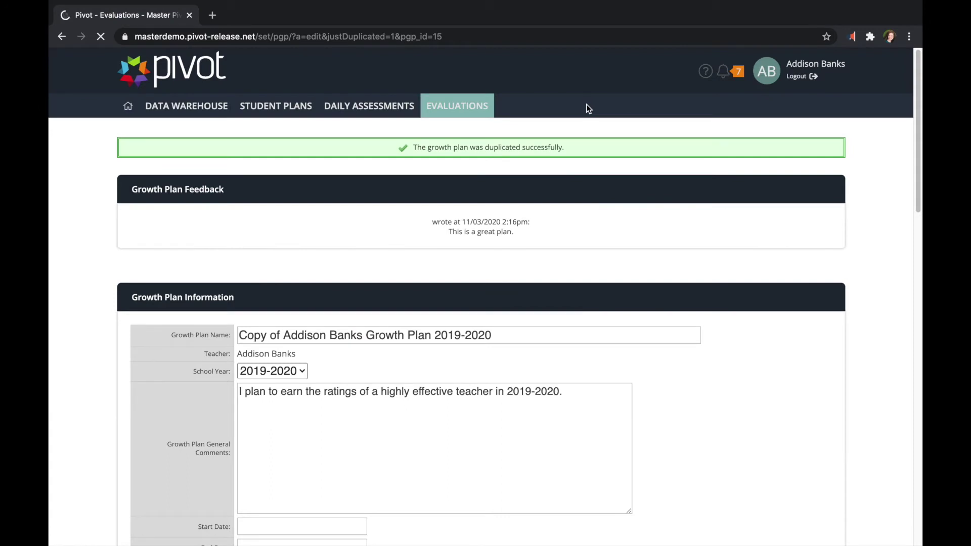
Remove "Copy of" from the duplicated growth plan's name and set its school year to 2020-2021.
left_click_drag(283, 333, 227, 333)
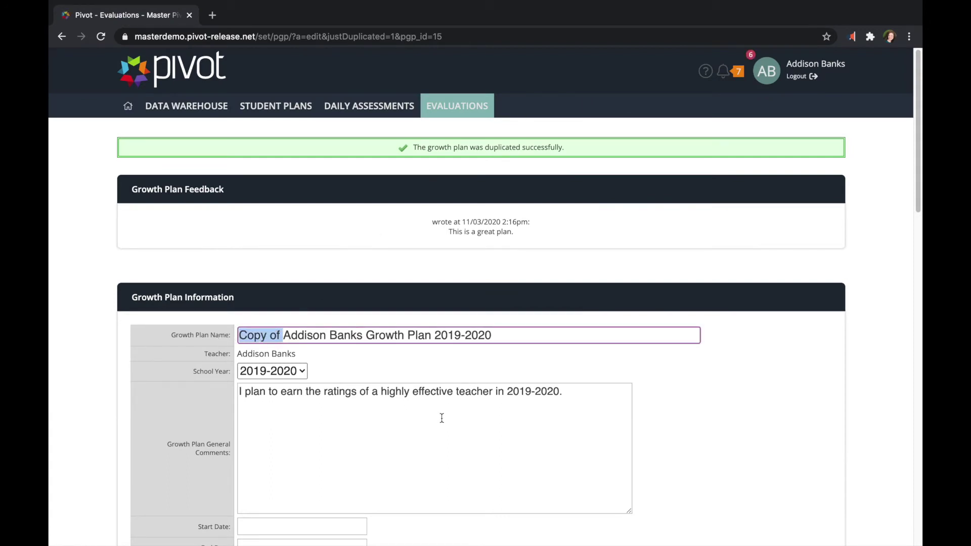
key("BackSpace")
left_click(296, 377)
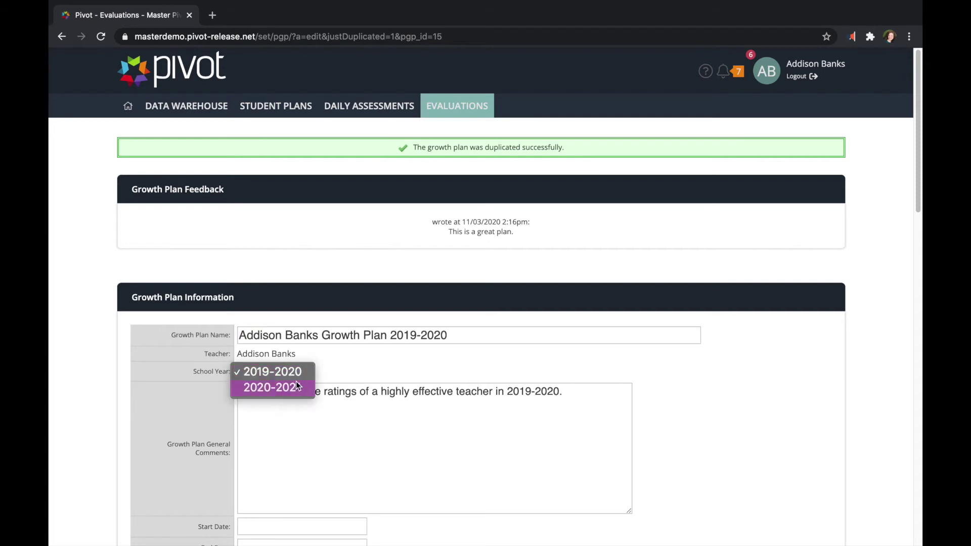
left_click(309, 388)
Change the year in the general comments to 2020-2021 and save the duplicated plan to finish later.
left_click_drag(566, 392, 509, 394)
type("20")
key("BackSpace")
key("BackSpace")
type("020-201")
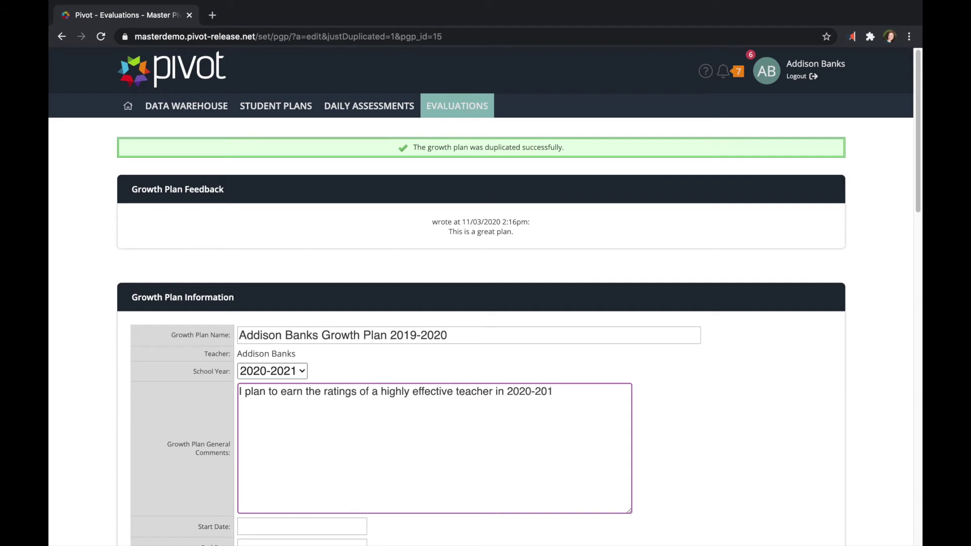
key("BackSpace")
type("21")
scroll(481, 303, "down", 20)
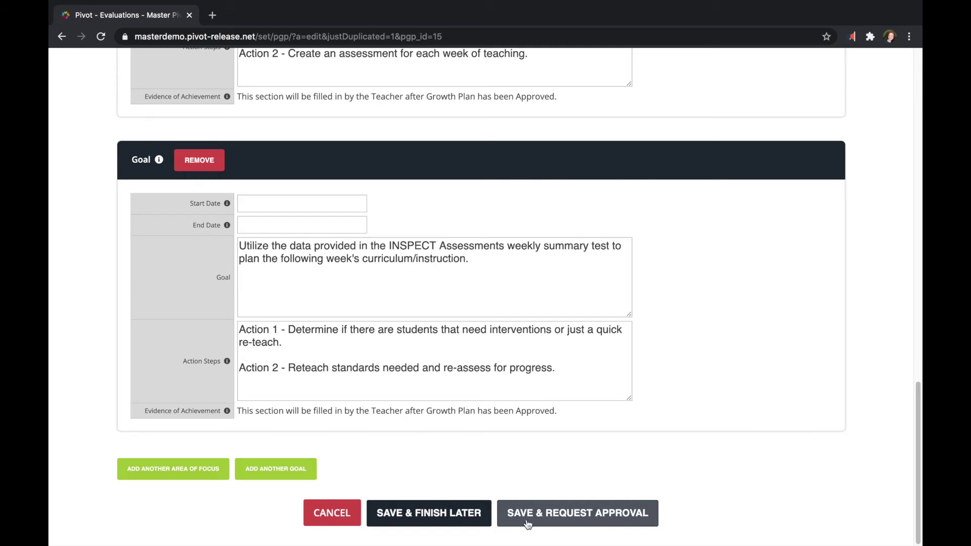
left_click(417, 519)
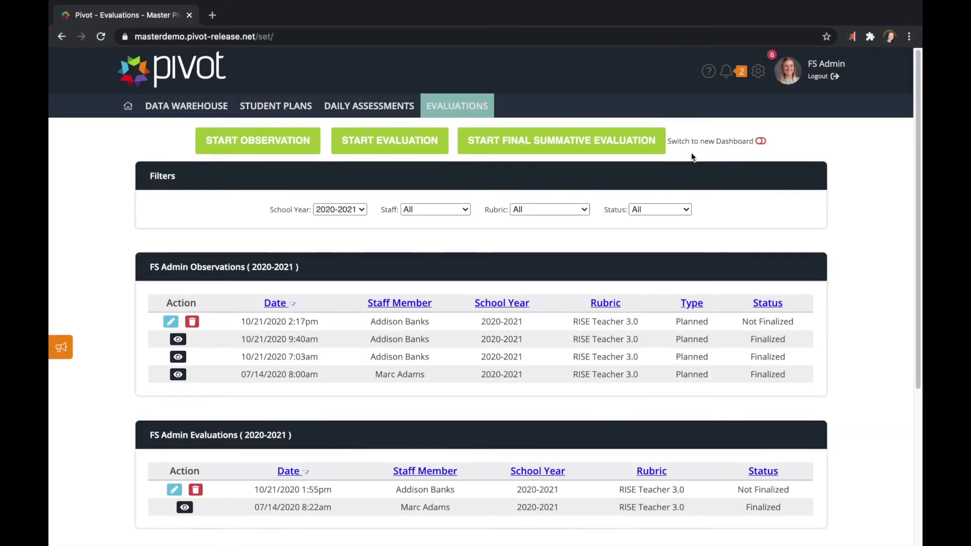
Open the growth plan approvals as administrator and filter them to school year 2020-2021, keeping the Pending Approval status.
mouse_move(453, 111)
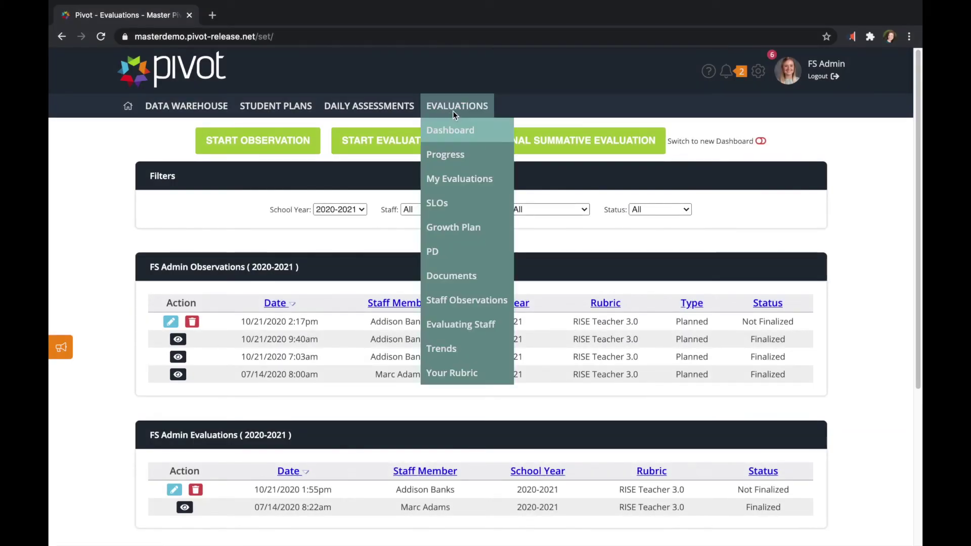
left_click(454, 227)
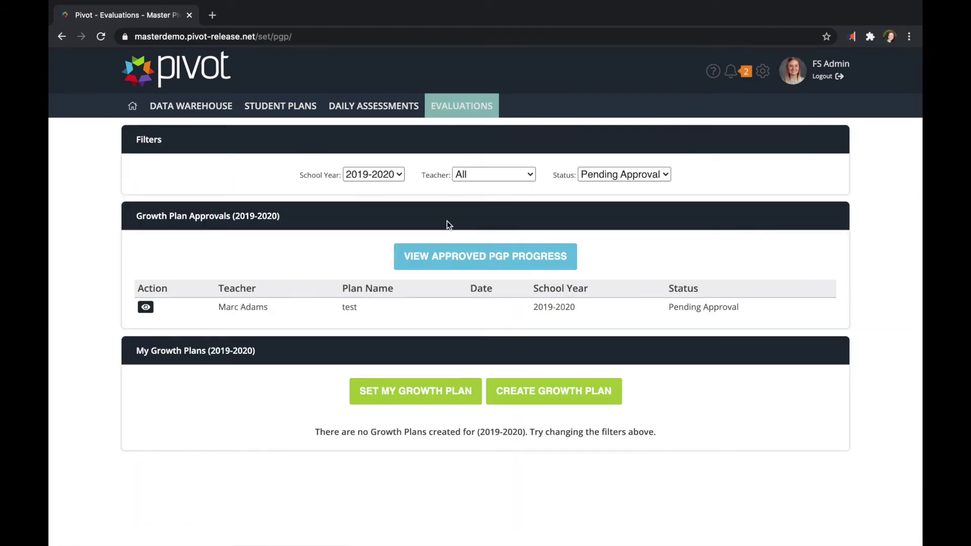
left_click(390, 174)
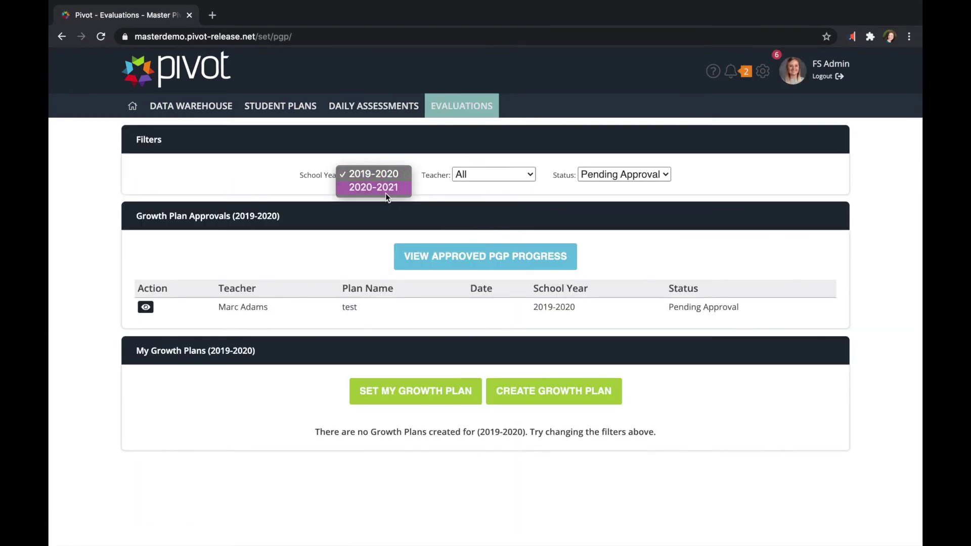
left_click(385, 191)
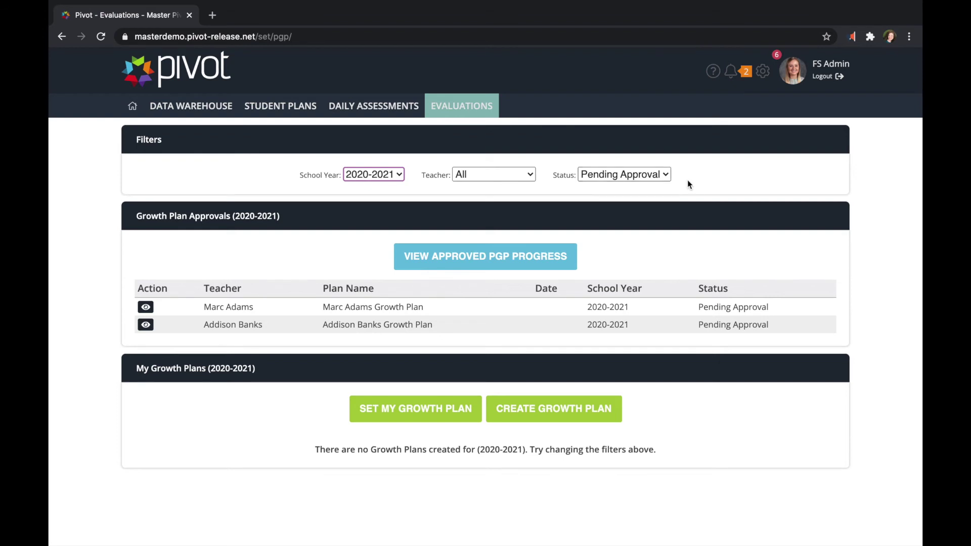
left_click(657, 176)
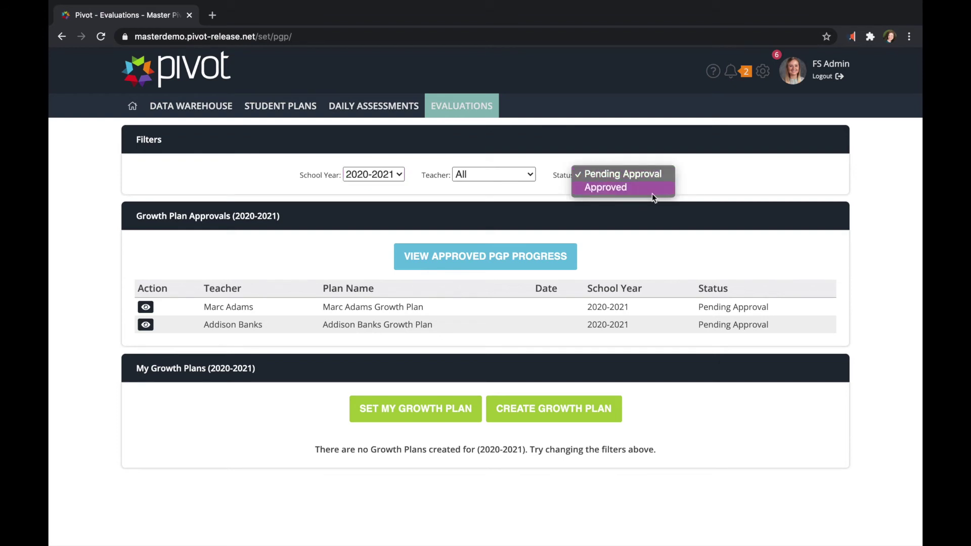
left_click(652, 175)
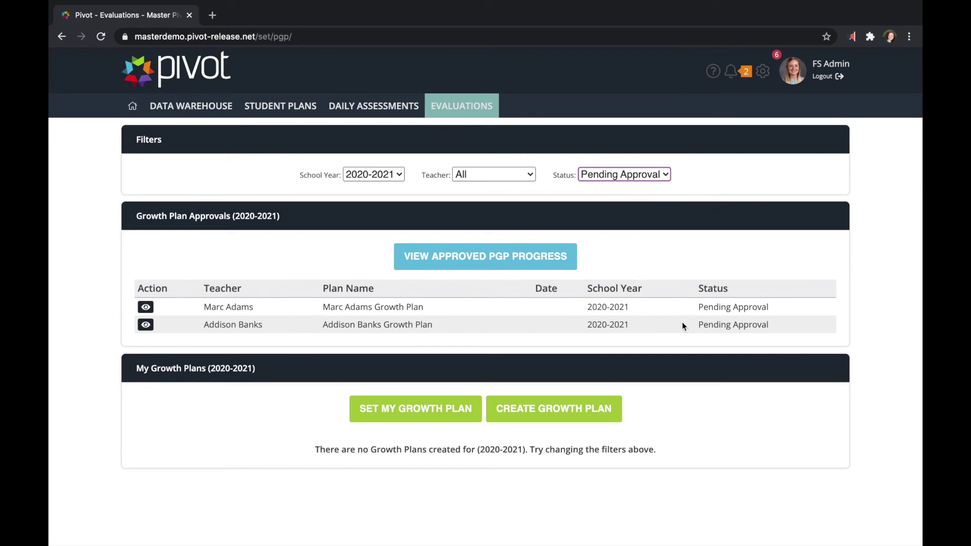
Check the approval status of the second listed 2020-2021 growth plan and open that plan for review.
left_click_drag(697, 325, 775, 325)
left_click(285, 341)
left_click(146, 325)
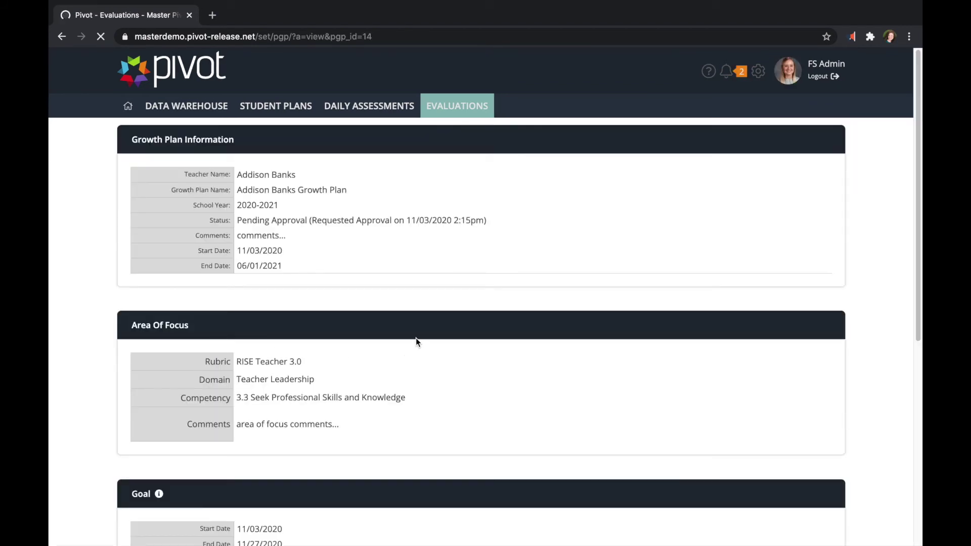
Enter "Great plan!" as the growth plan feedback and approve the plan, confirming the approval.
scroll(457, 390, "down", 5)
scroll(457, 390, "down", 2)
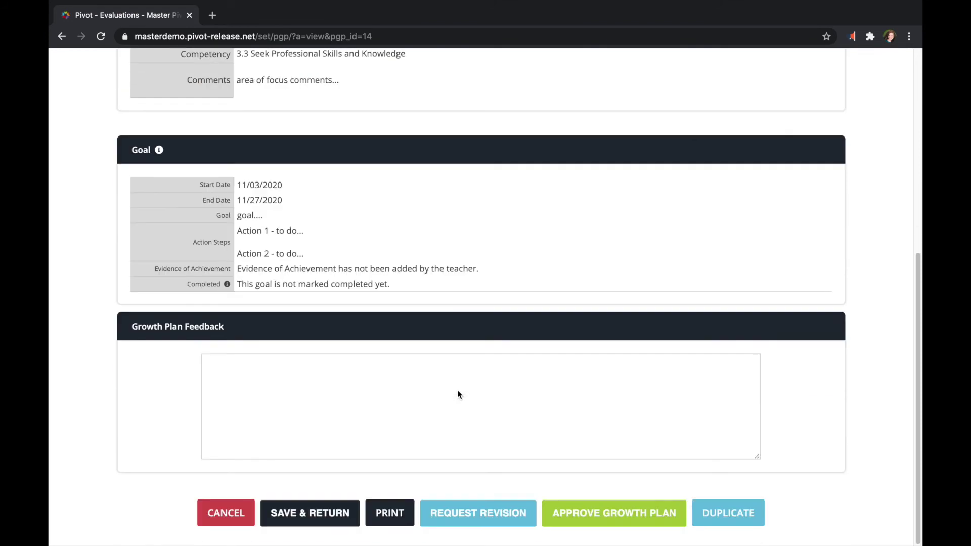
left_click(465, 379)
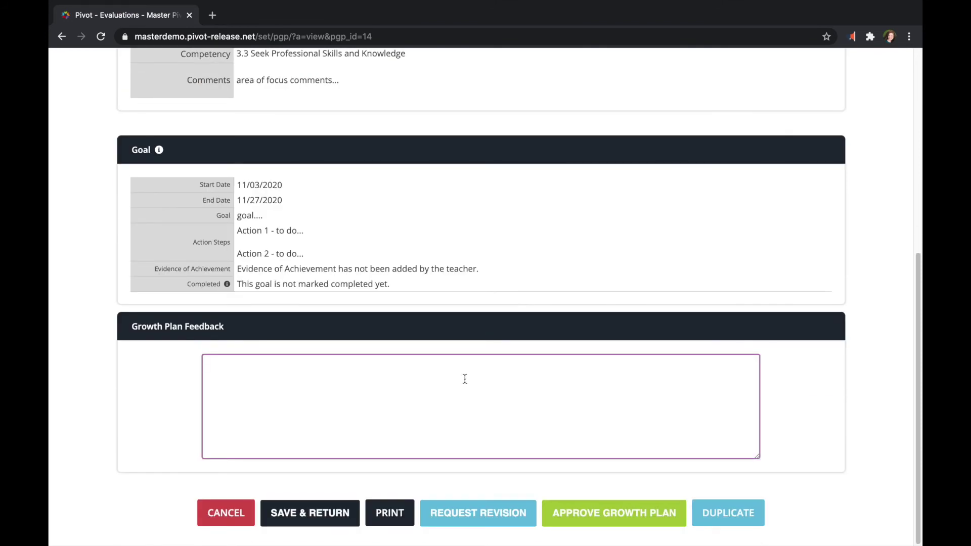
type("Great plan!")
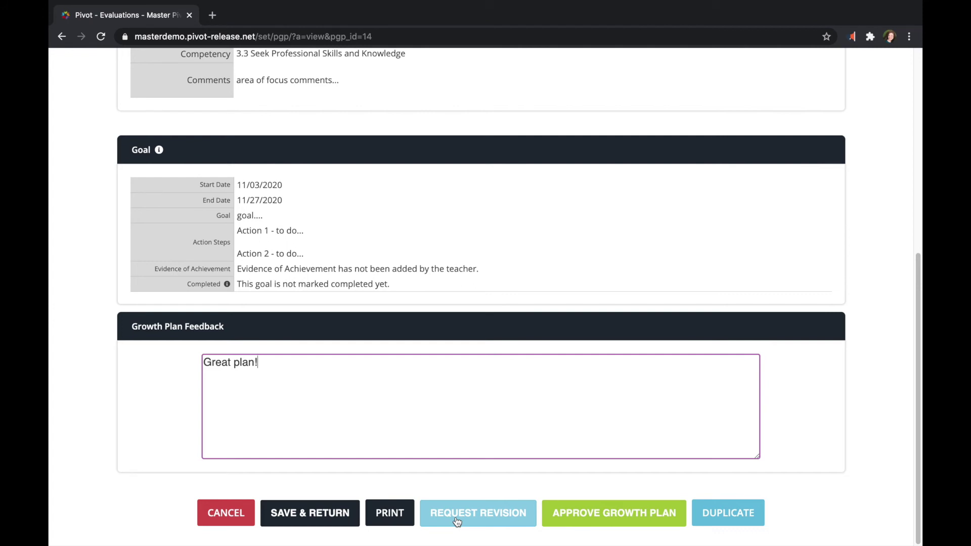
left_click(602, 526)
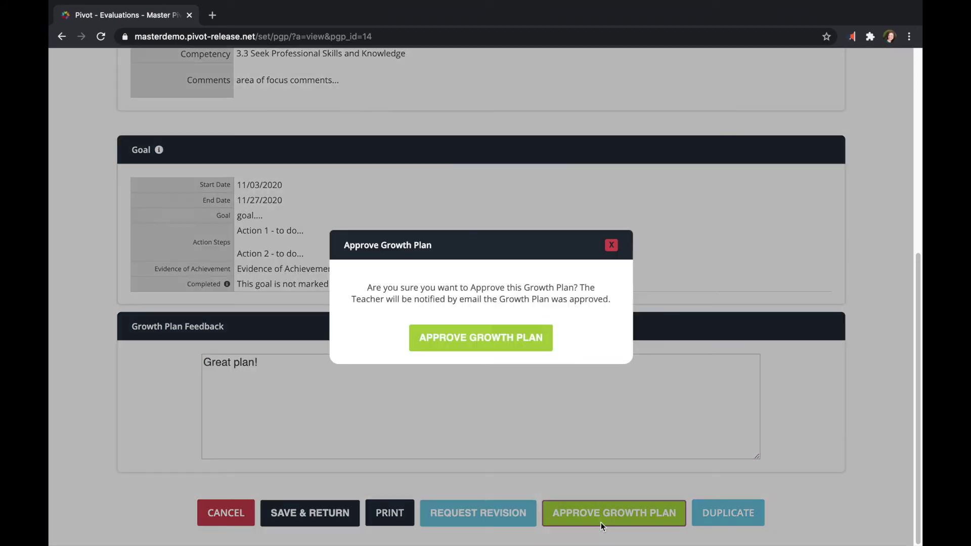
left_click(505, 348)
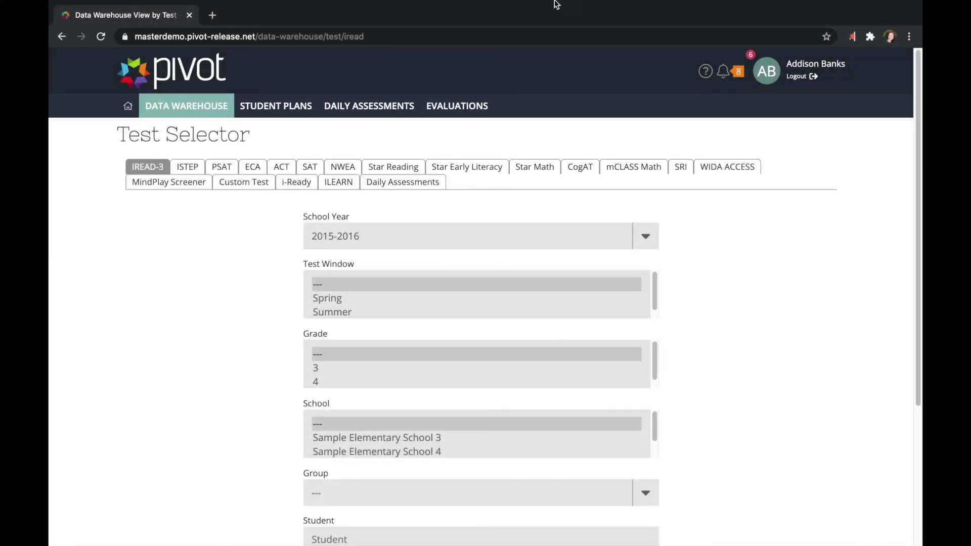
Return to the teacher's own growth plans, check the 2020-2021 plan's status, and open the approved plan.
mouse_move(459, 106)
left_click(461, 179)
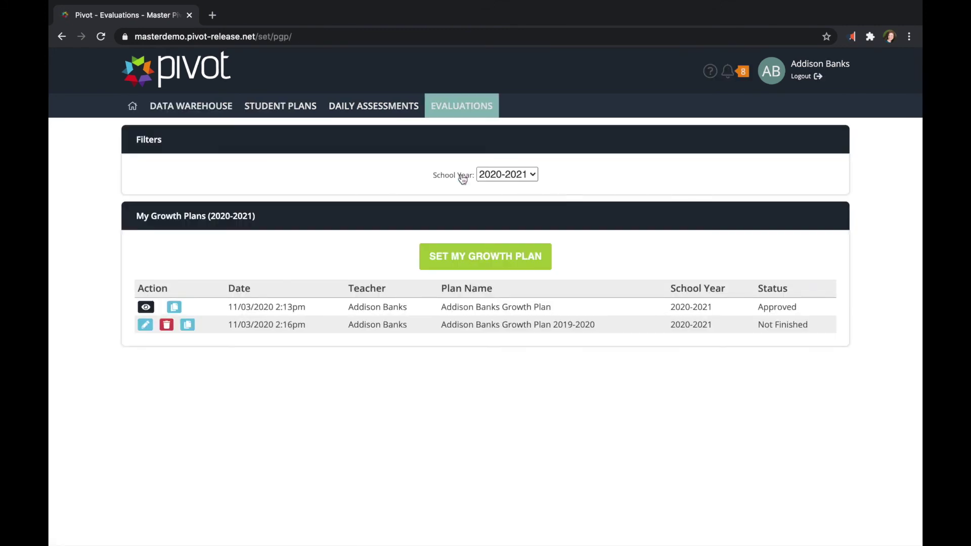
left_click_drag(754, 309, 821, 306)
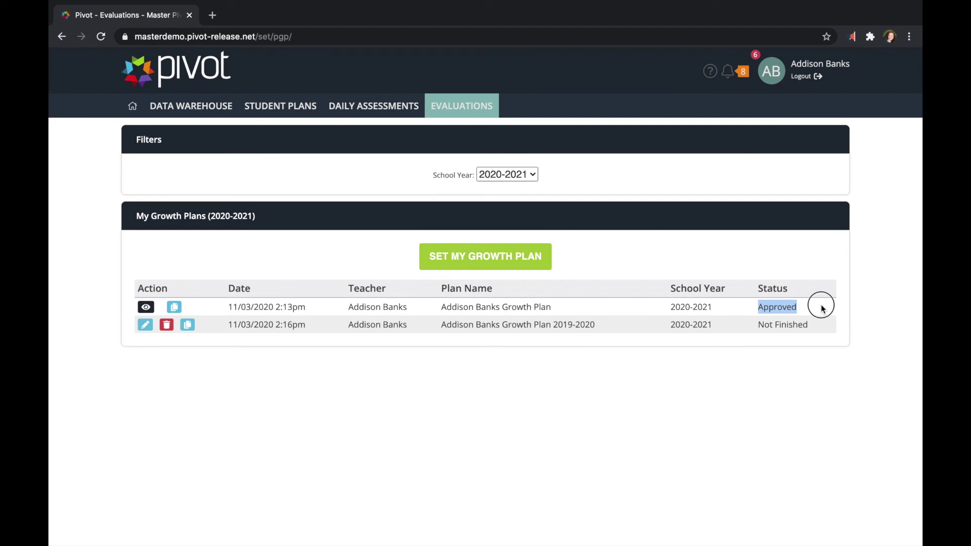
left_click(821, 306)
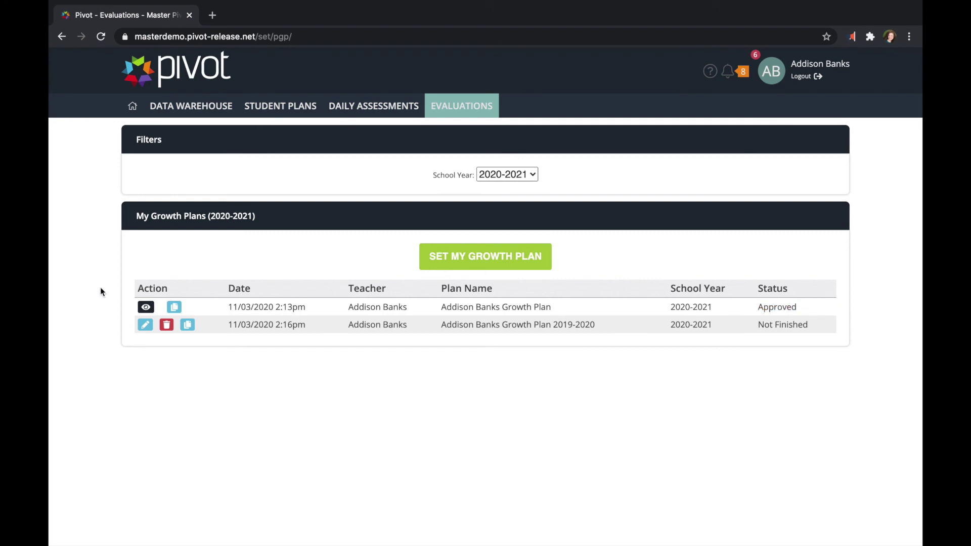
left_click(146, 309)
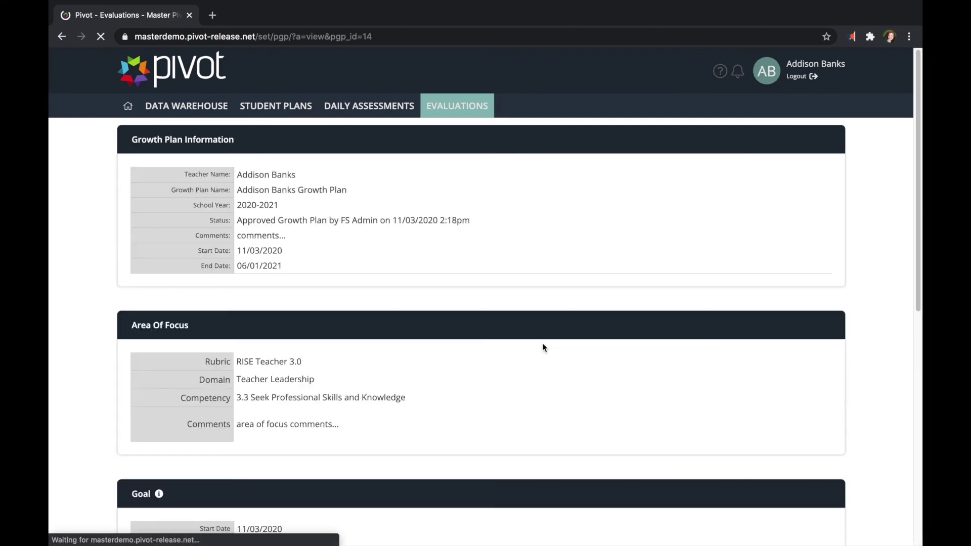
Enter "completed...." as the evidence of achievement for the approved plan's goal.
scroll(665, 419, "down", 5)
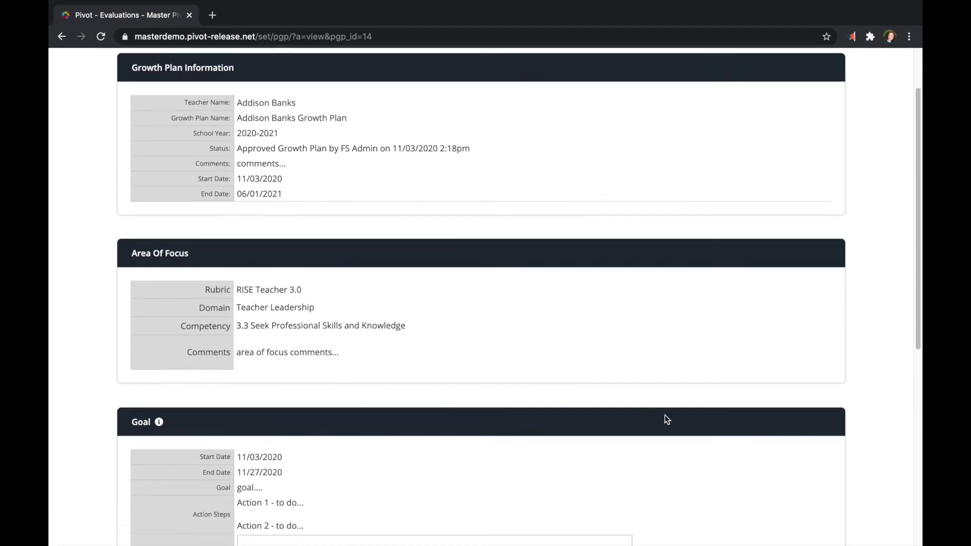
scroll(664, 416, "down", 4)
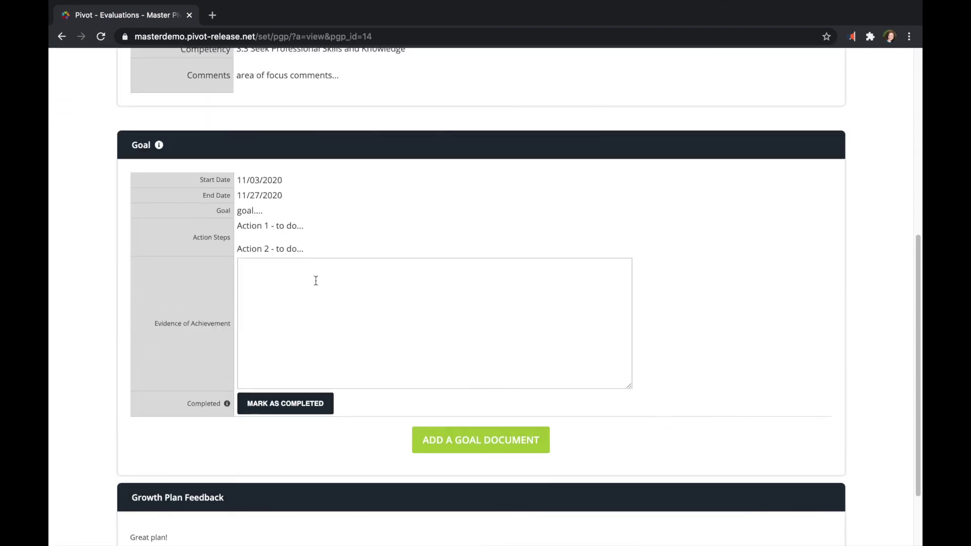
left_click(397, 281)
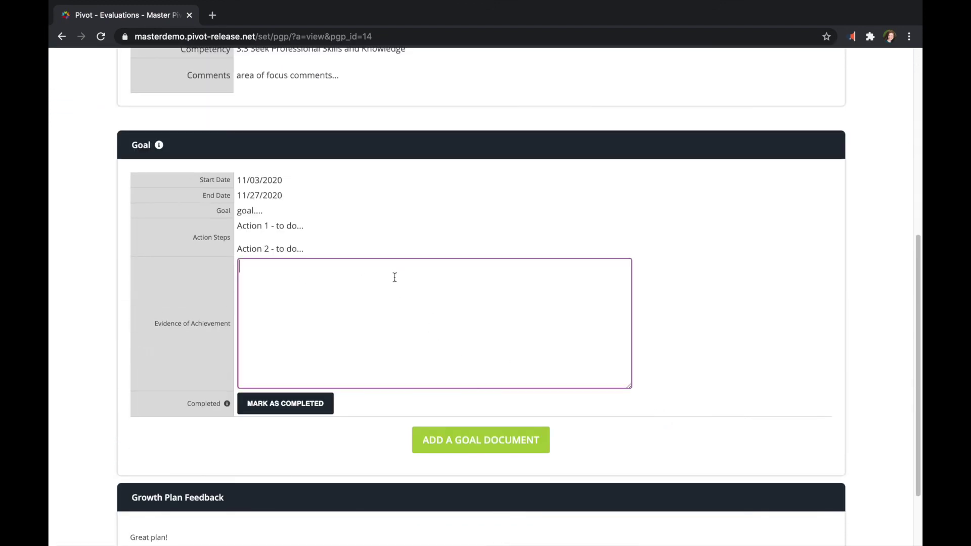
type("completed....")
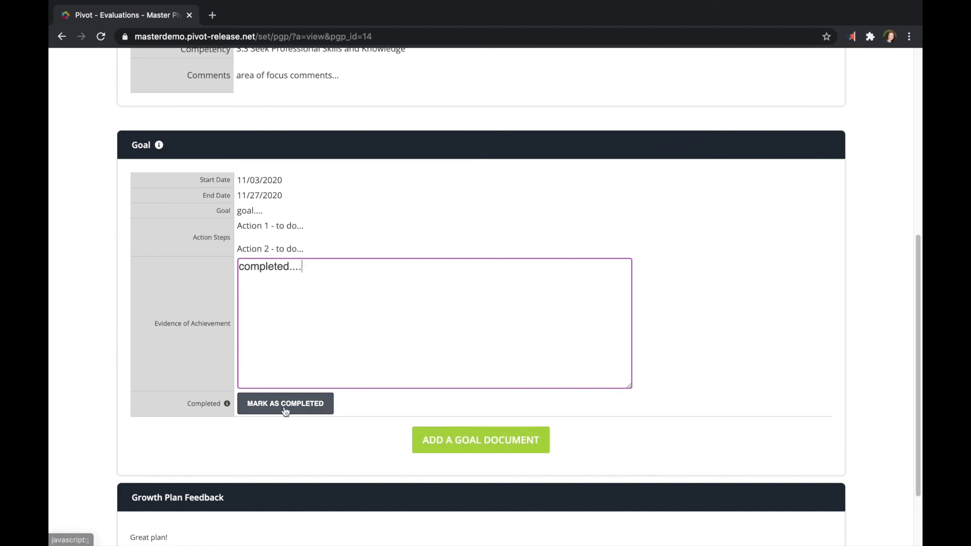
Mark the goal as completed with confirmation, and save the growth plan to return to the plan list.
left_click(264, 407)
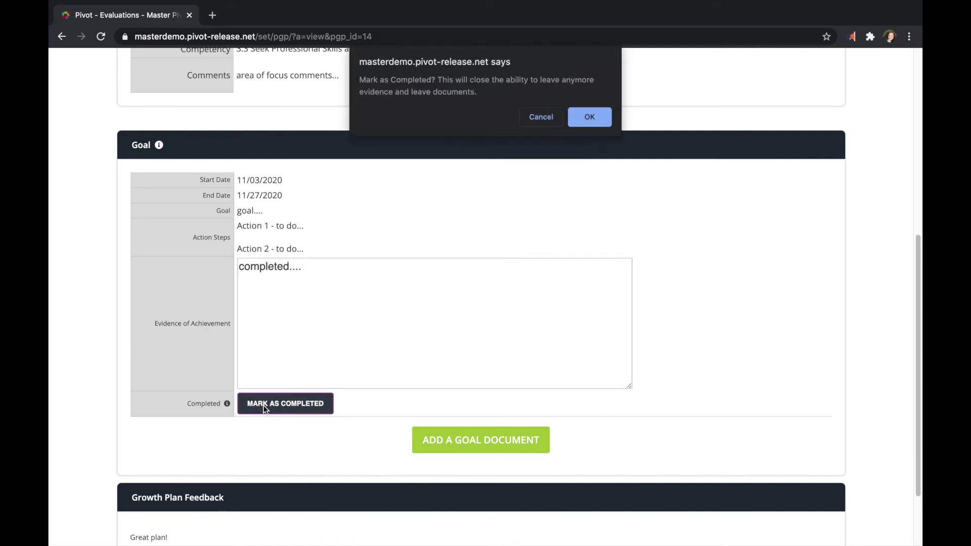
left_click(597, 116)
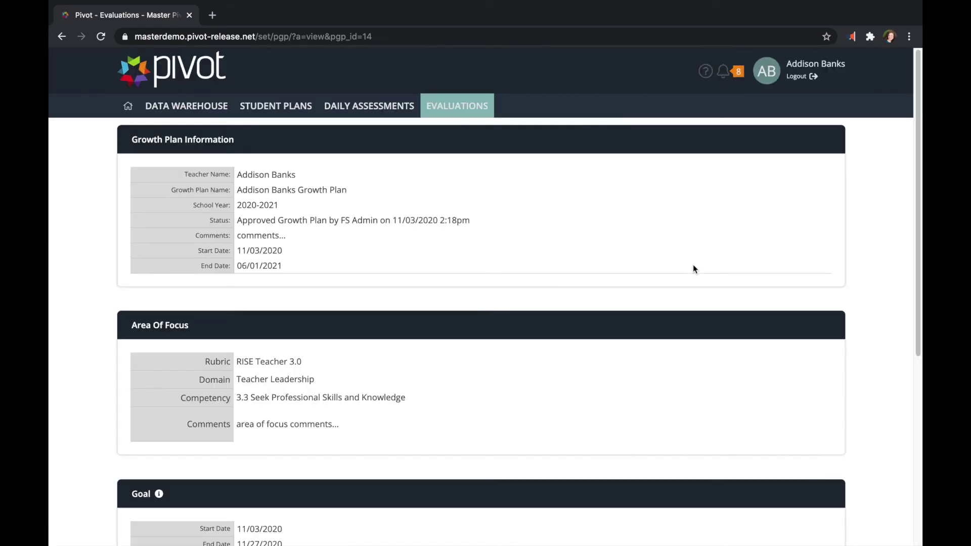
scroll(692, 267, "down", 6)
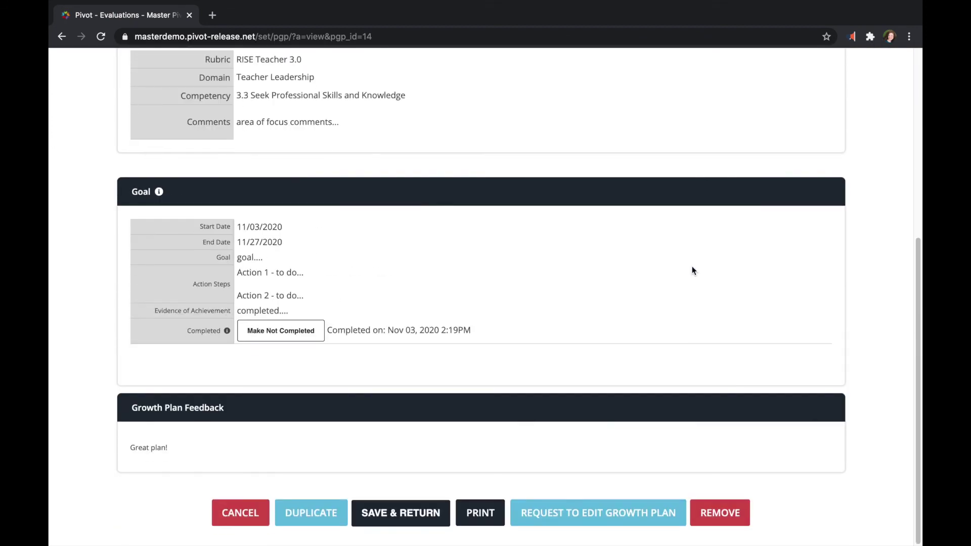
left_click(408, 523)
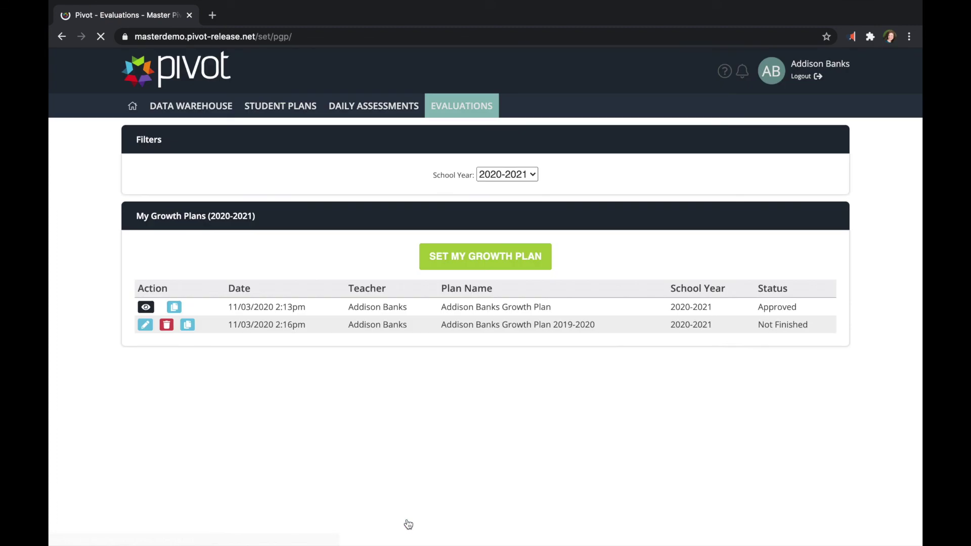